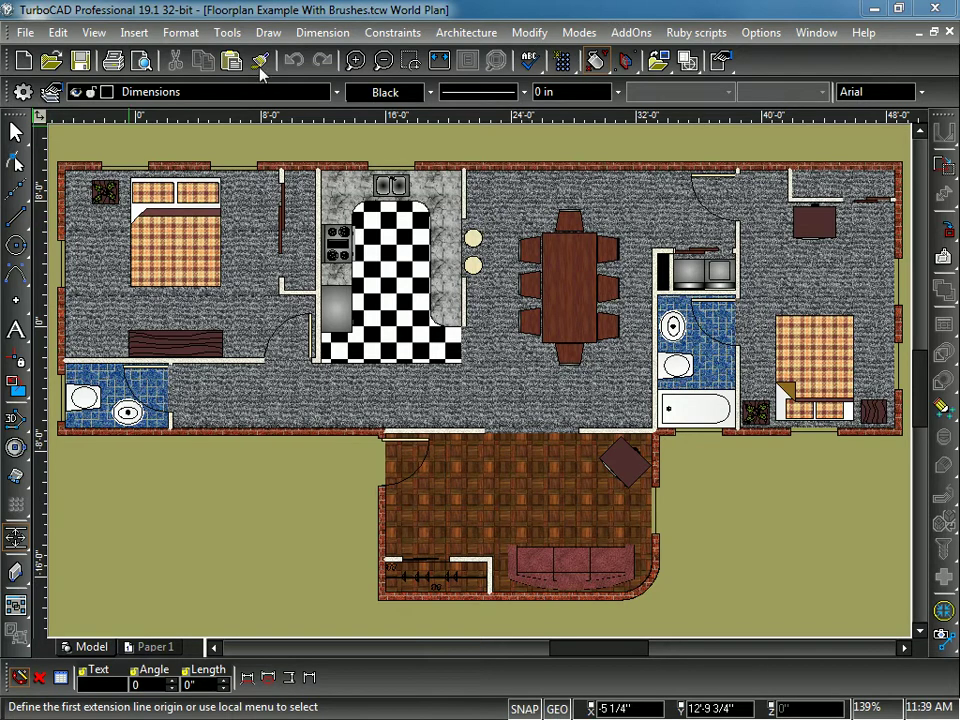
Step: Open the Named Views palette listing View_0 and drag it aside
{"action": "left_click", "coordinate": [100, 35]}
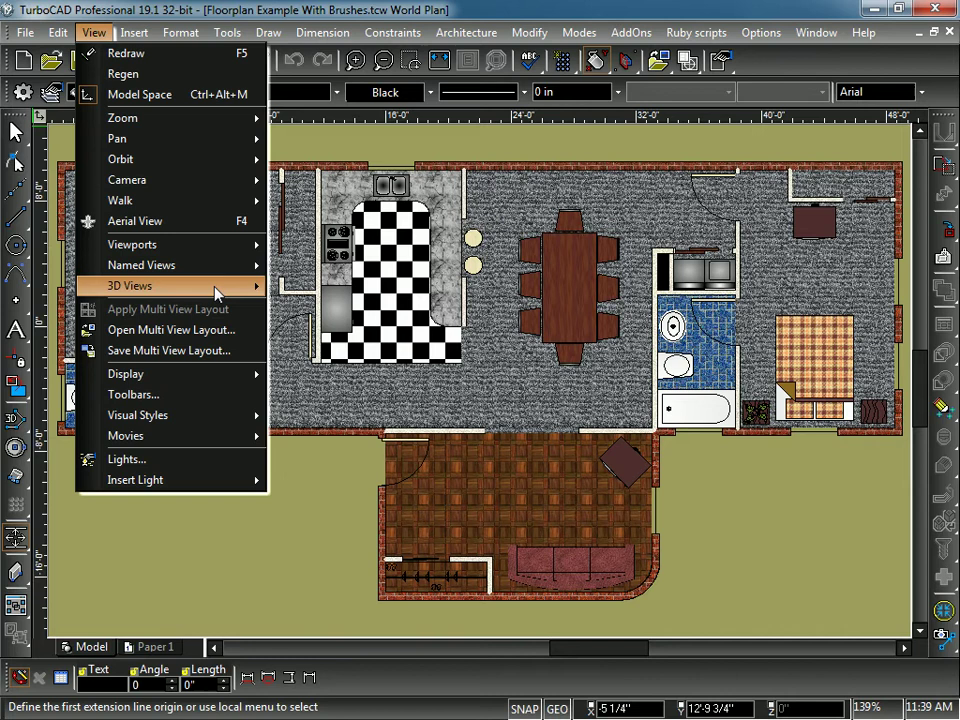
{"action": "mouse_move", "coordinate": [228, 275]}
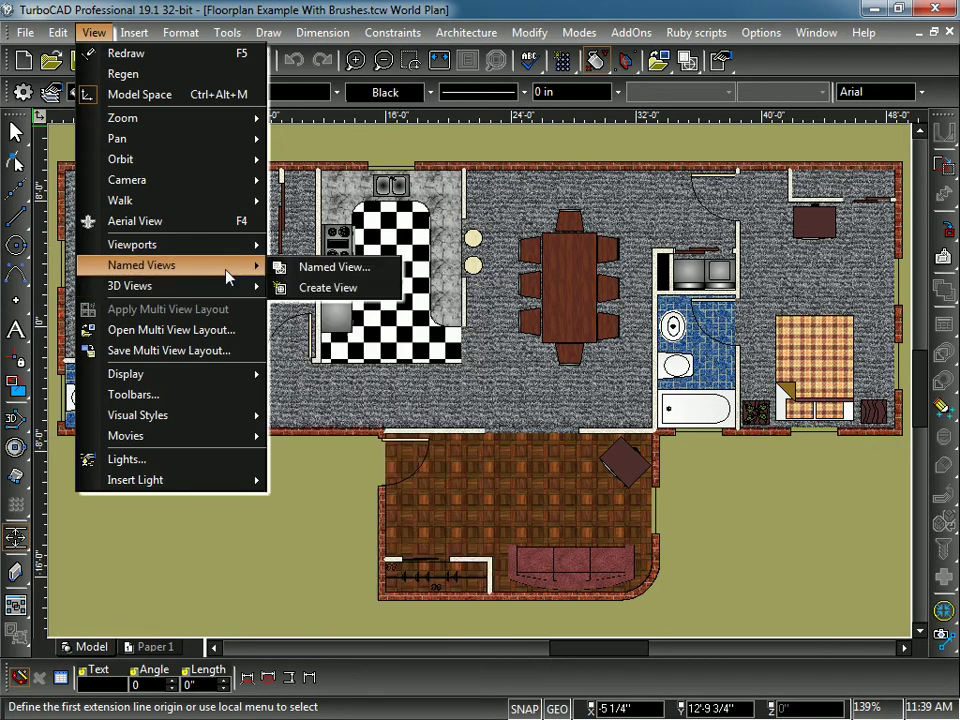
{"action": "left_click", "coordinate": [322, 267]}
{"action": "left_click_drag", "start_coordinate": [315, 228], "coordinate": [572, 242]}
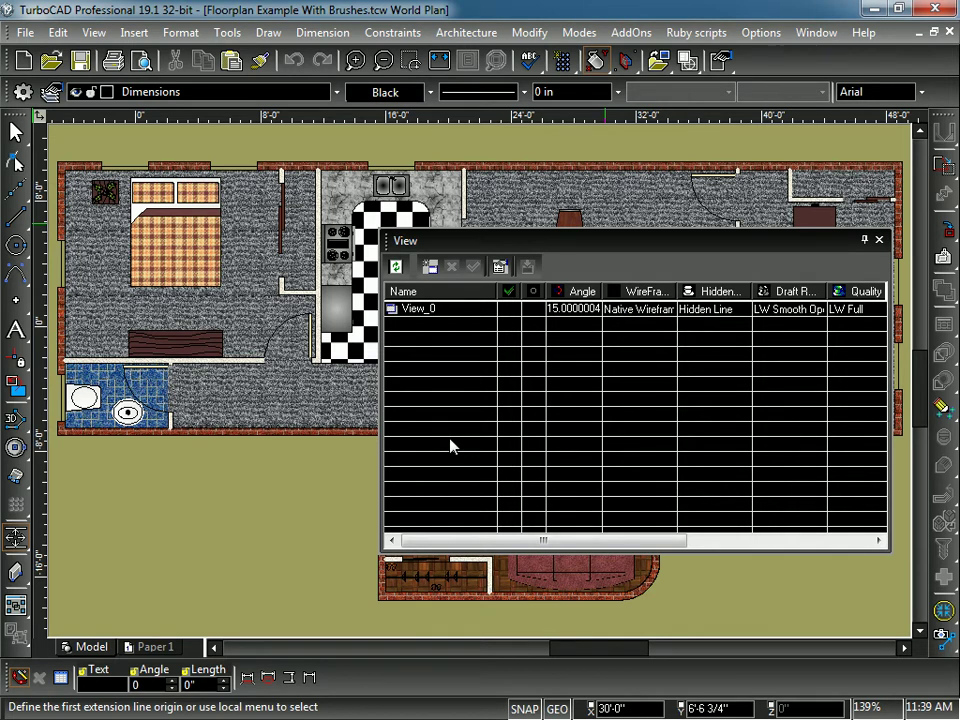
Step: Save the current floor plan as a named view called 'Plan', then close the palette
{"action": "left_click", "coordinate": [430, 266]}
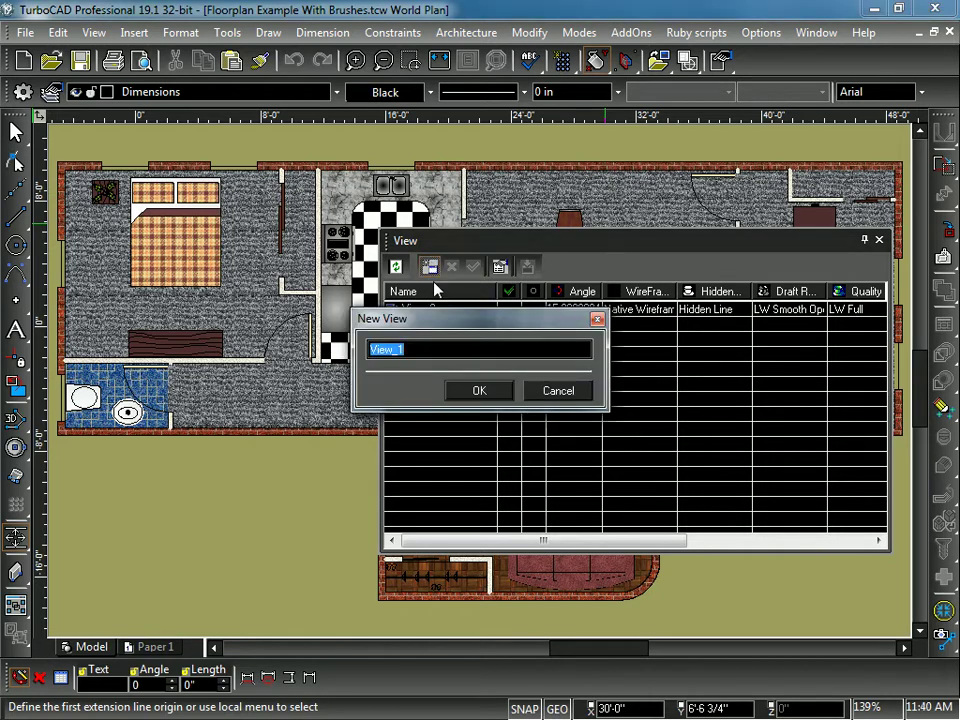
{"action": "type", "text": "Plan"}
{"action": "left_click", "coordinate": [470, 390]}
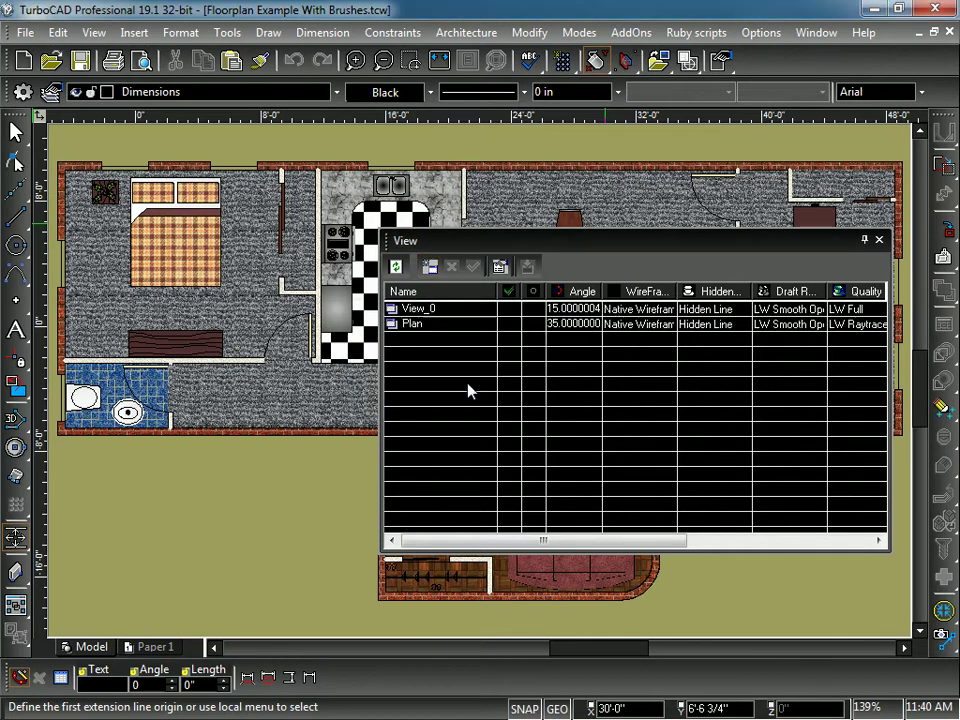
{"action": "left_click", "coordinate": [879, 240]}
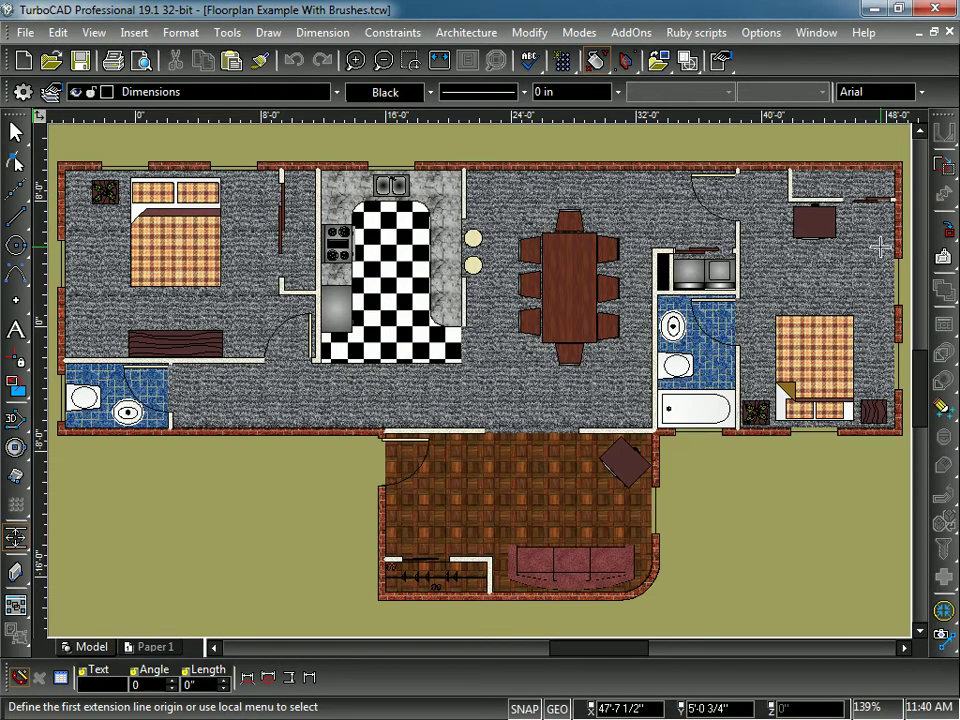
{"action": "left_click", "coordinate": [156, 648]}
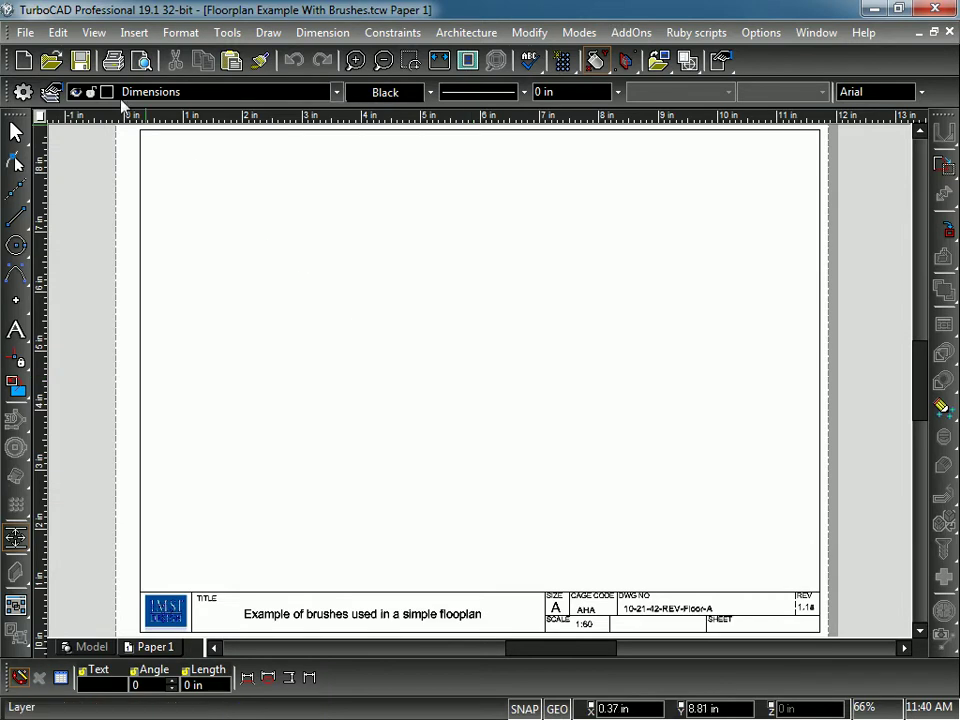
Step: Draw a viewport from Paper 1's top-left corner to just above the title block's right end
{"action": "left_click", "coordinate": [93, 34]}
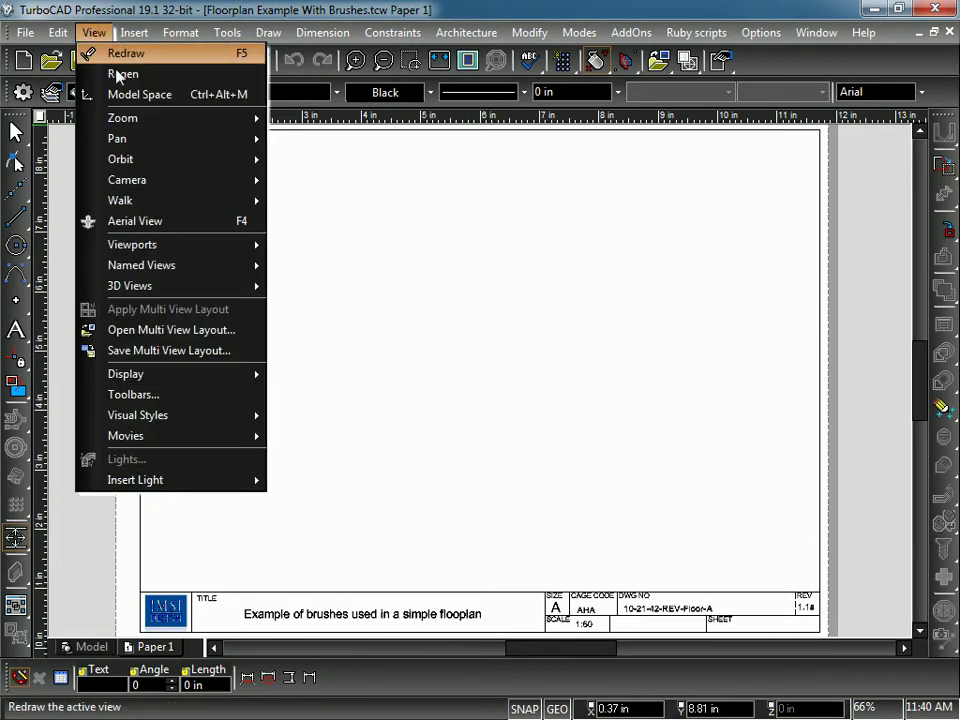
{"action": "mouse_move", "coordinate": [197, 245]}
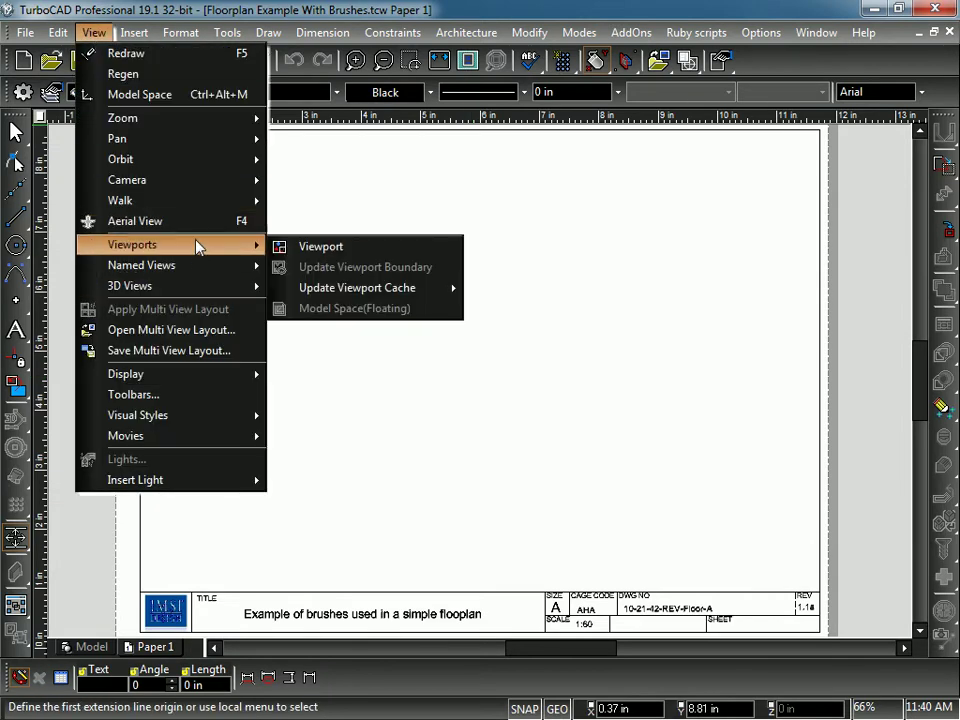
{"action": "left_click", "coordinate": [317, 250]}
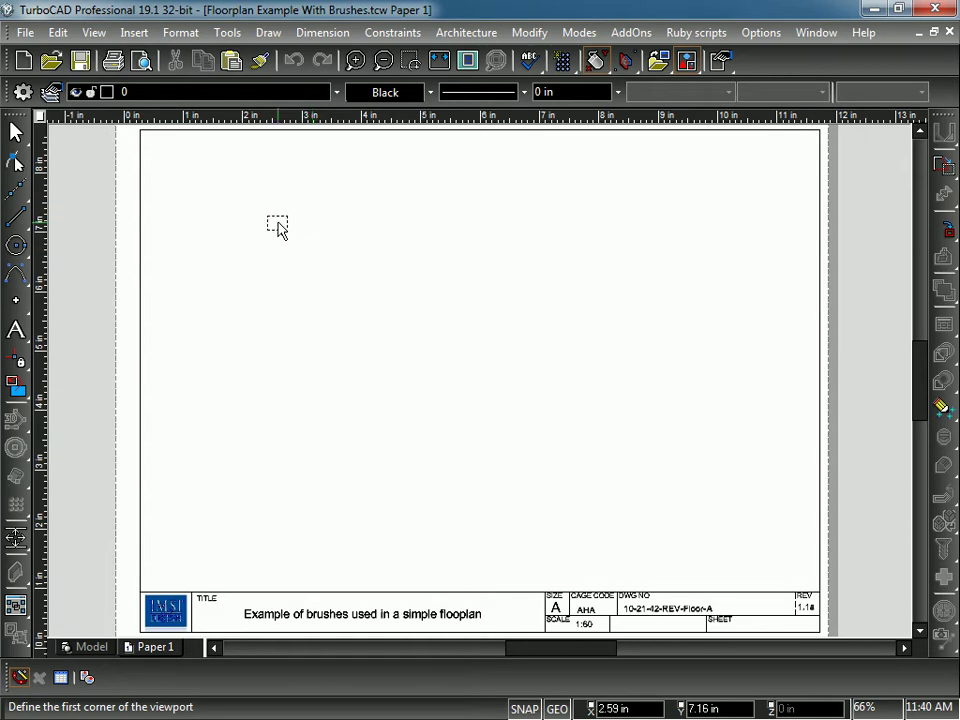
{"action": "left_click", "coordinate": [141, 133]}
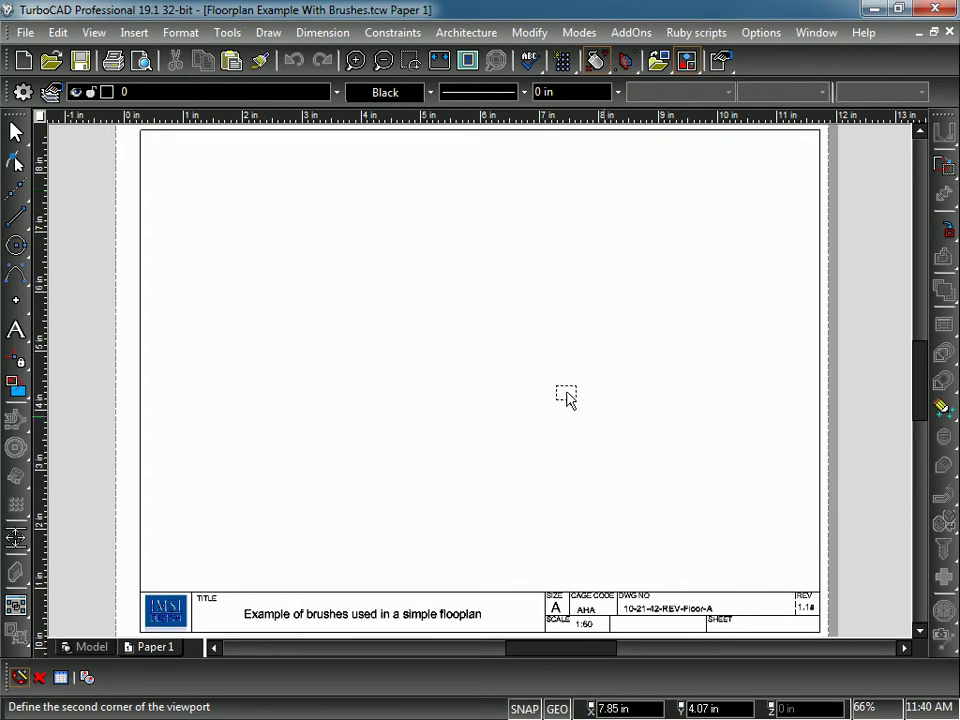
{"action": "left_click", "coordinate": [821, 599]}
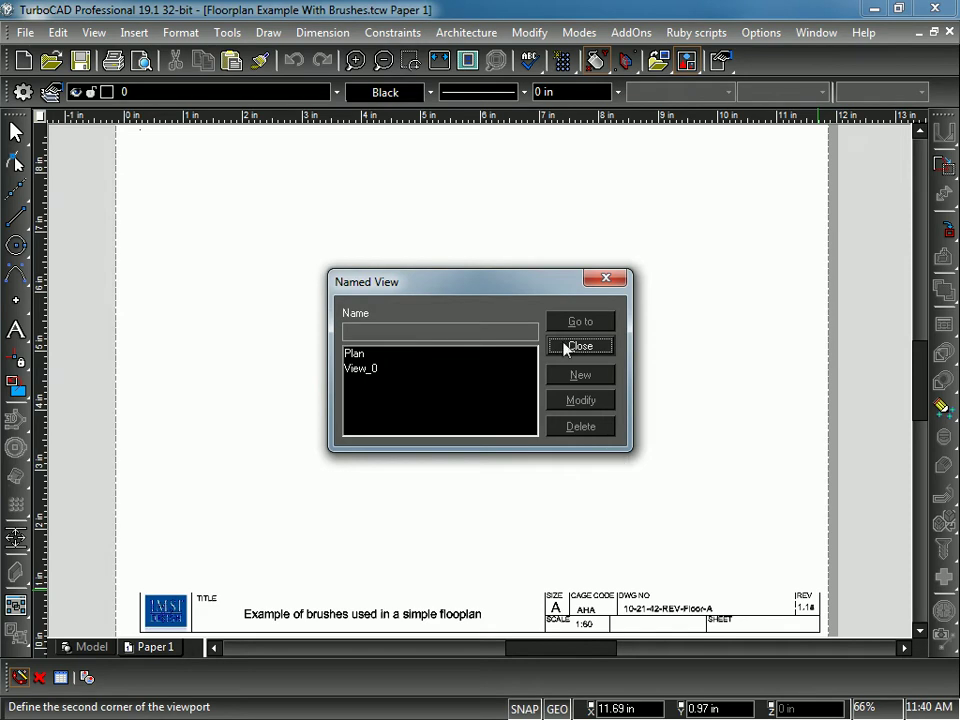
Step: Show the saved Plan view in the new viewport and close the Named View dialog
{"action": "left_click_drag", "start_coordinate": [506, 285], "coordinate": [495, 252]}
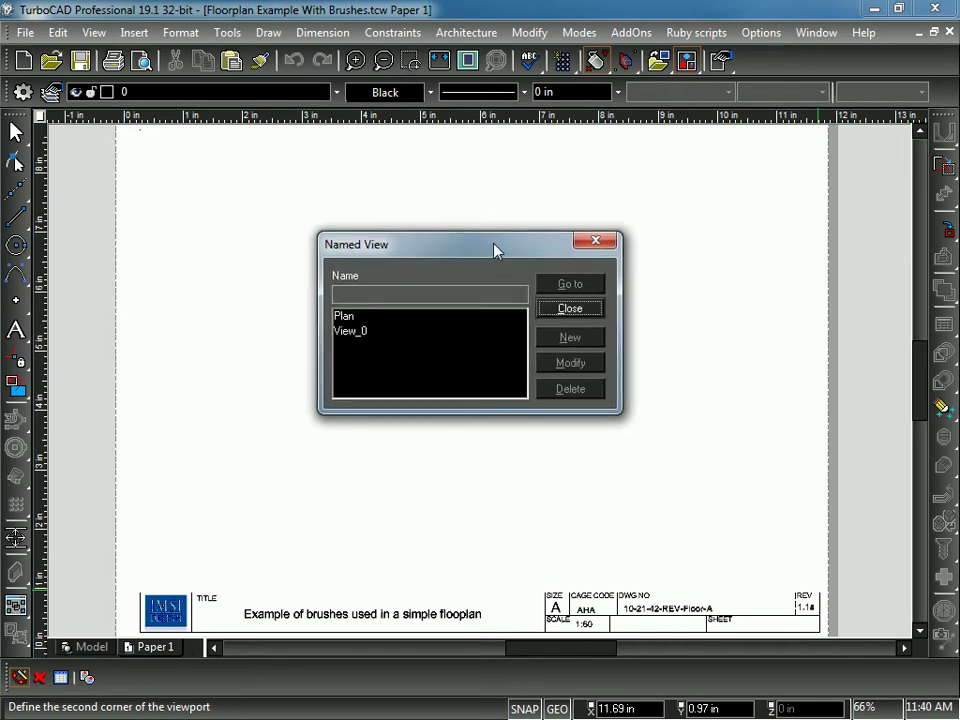
{"action": "left_click", "coordinate": [349, 317]}
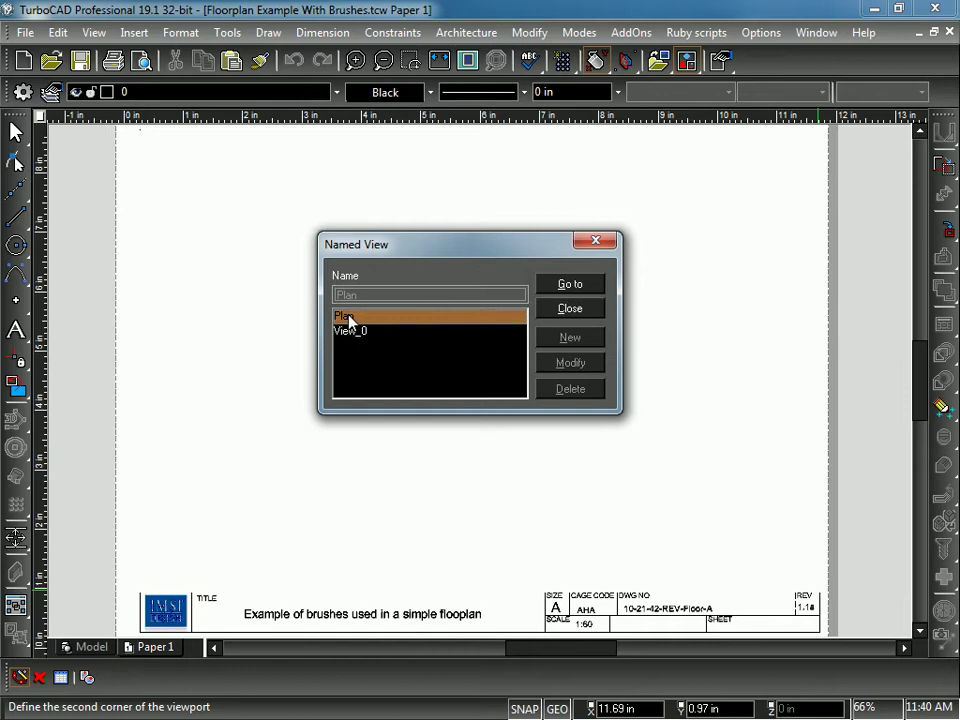
{"action": "left_click", "coordinate": [567, 286]}
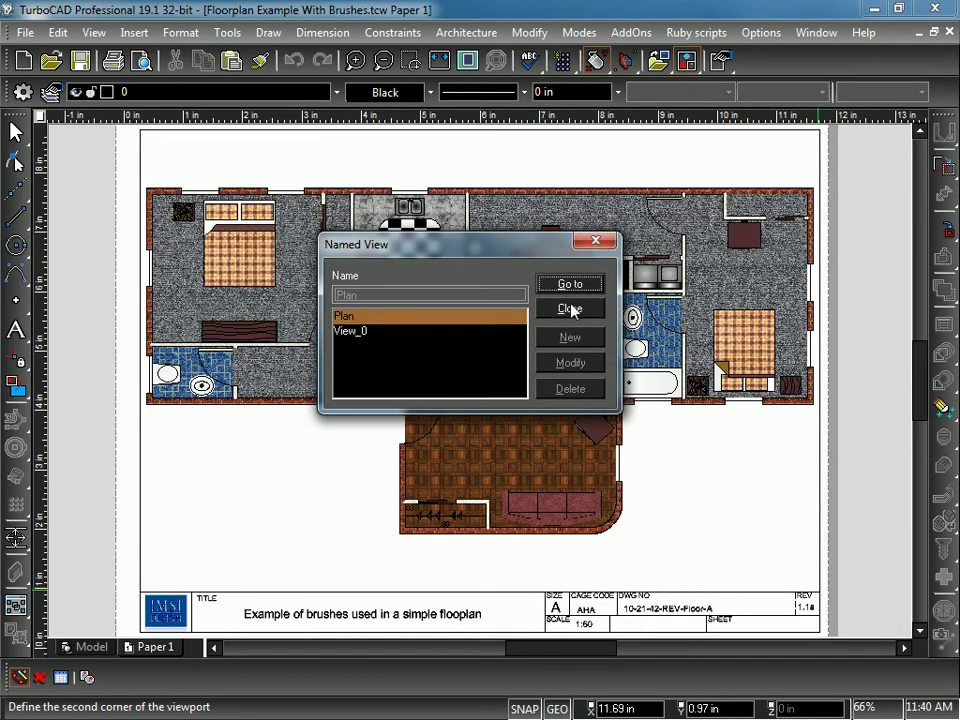
{"action": "left_click", "coordinate": [570, 308]}
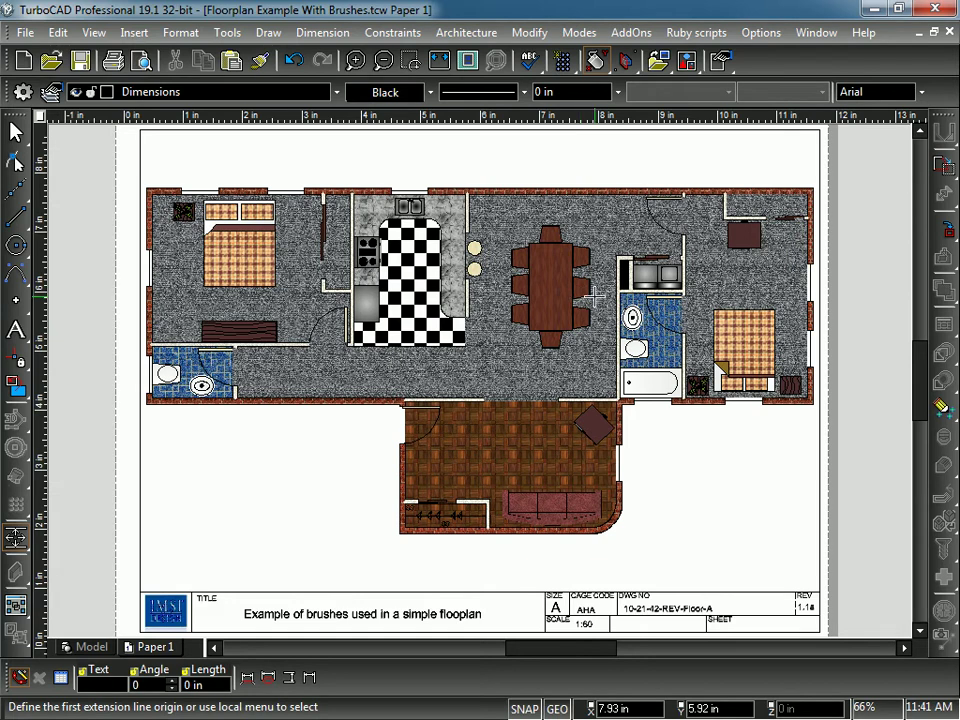
Step: Give the floorplan viewport a fixed 1 : 96 scale in its properties, then deselect it
{"action": "left_click", "coordinate": [15, 131]}
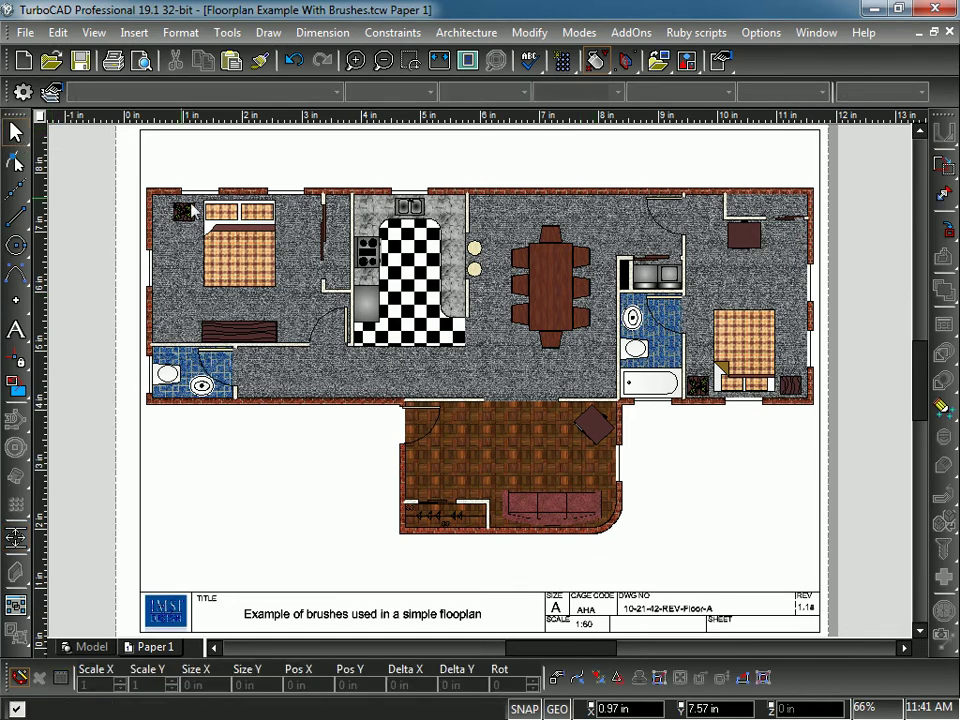
{"action": "key", "text": "ctrl+a"}
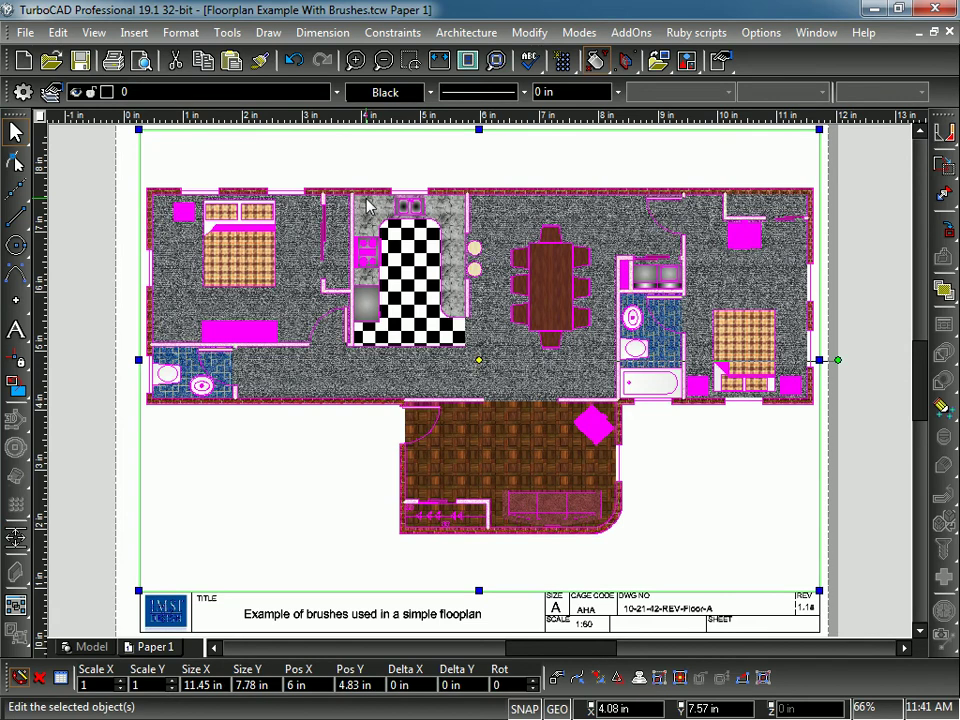
{"action": "right_click", "coordinate": [354, 150]}
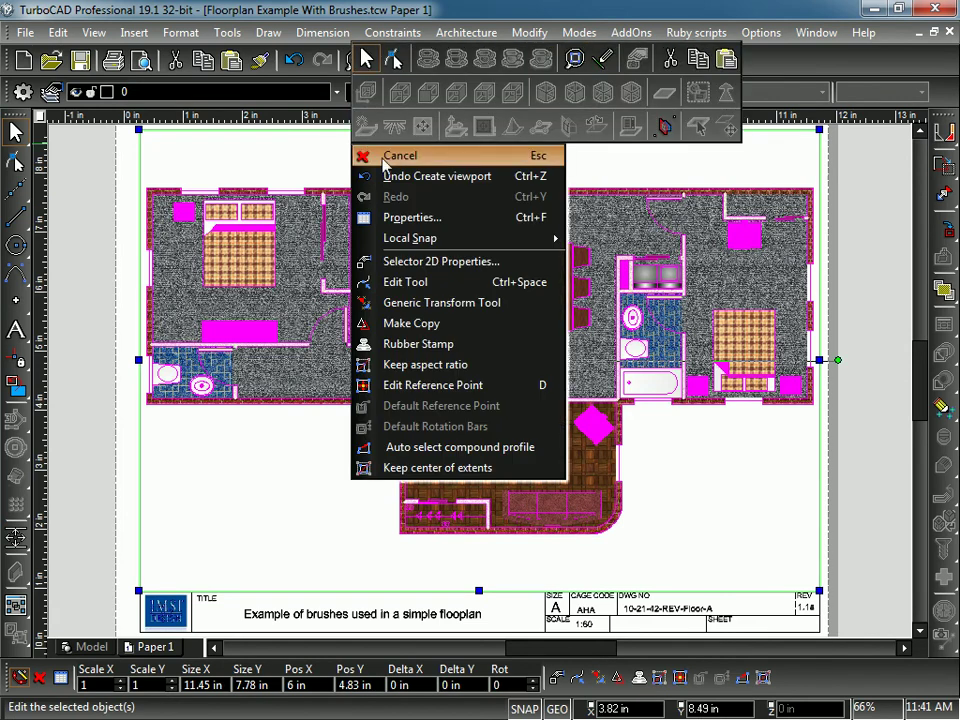
{"action": "left_click", "coordinate": [405, 216]}
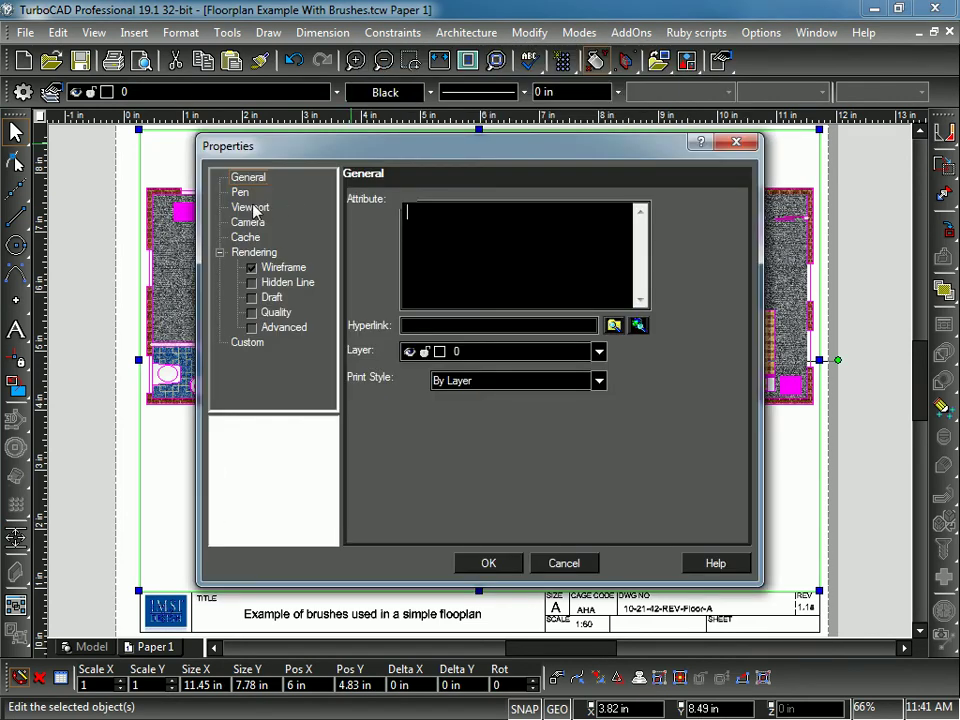
{"action": "left_click", "coordinate": [251, 207]}
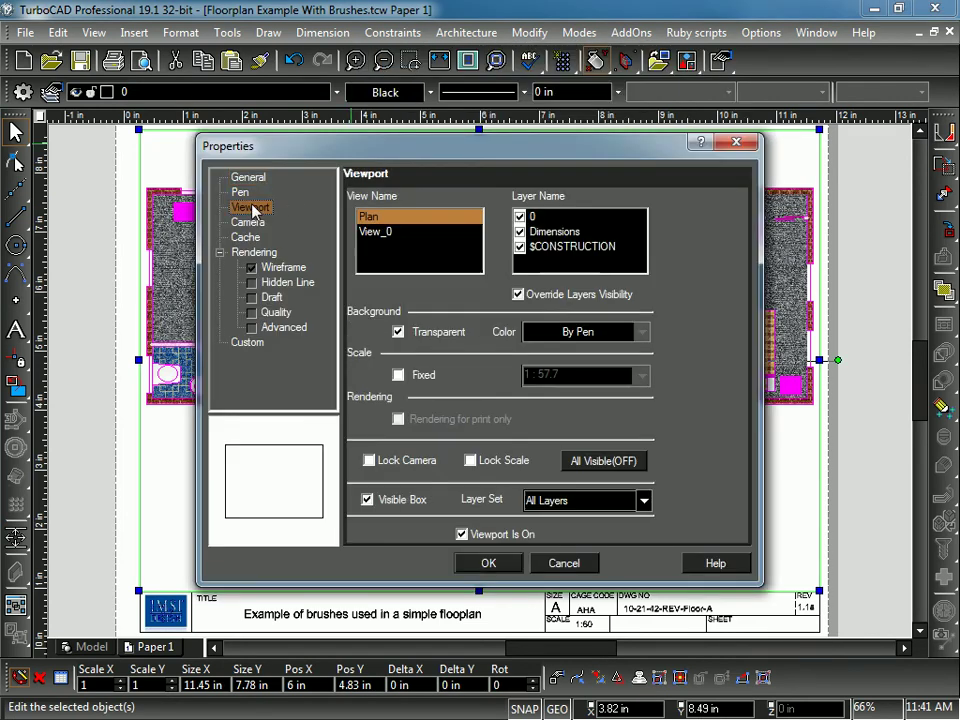
{"action": "left_click", "coordinate": [398, 375]}
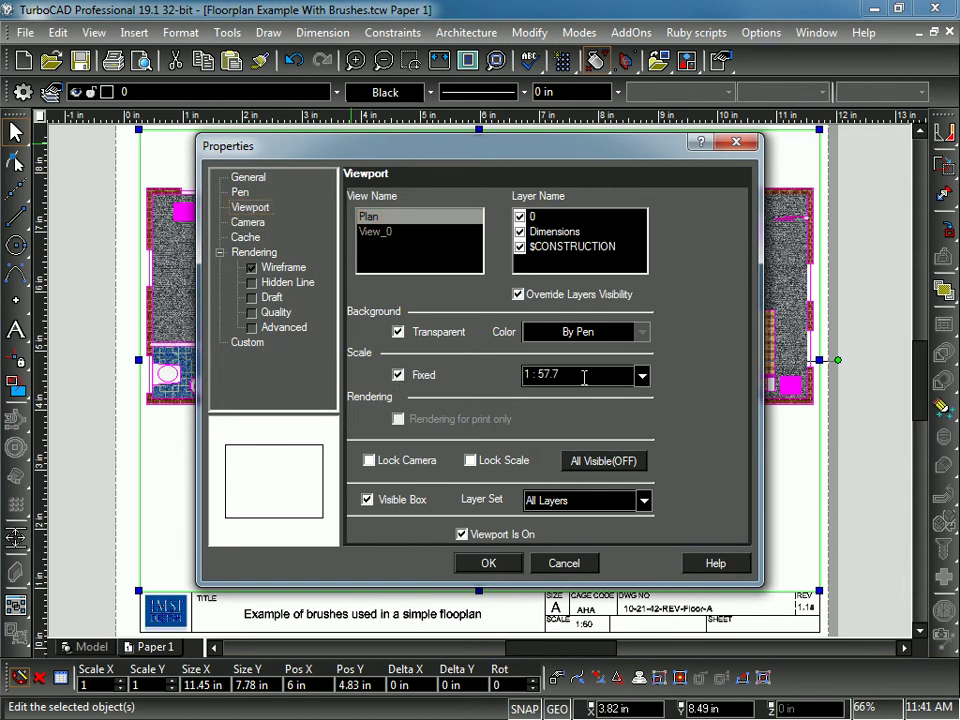
{"action": "left_click", "coordinate": [642, 375]}
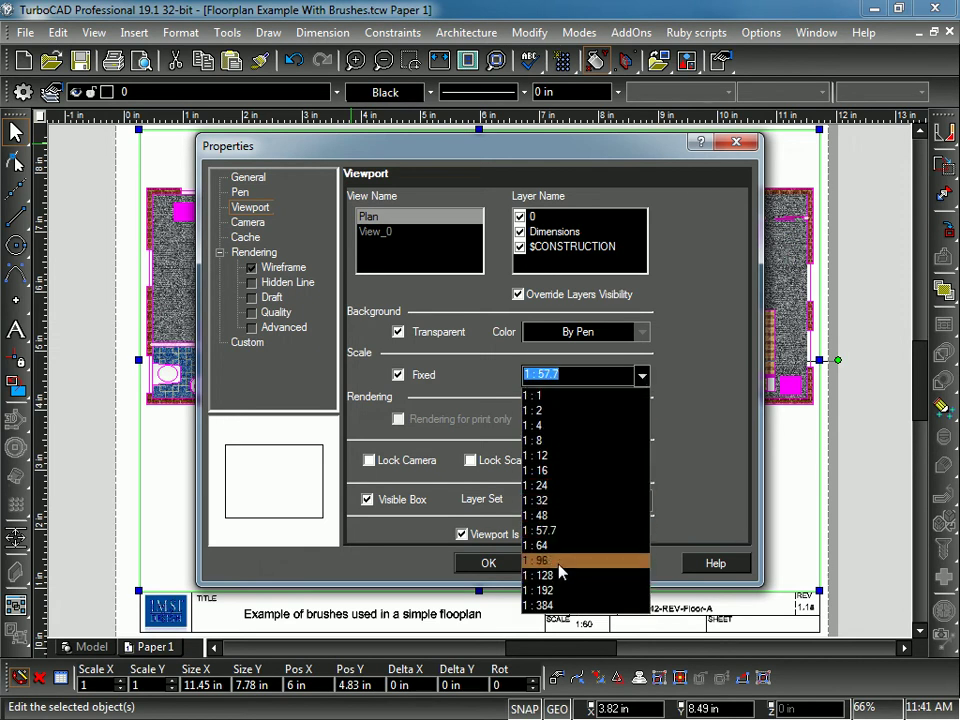
{"action": "left_click", "coordinate": [598, 560]}
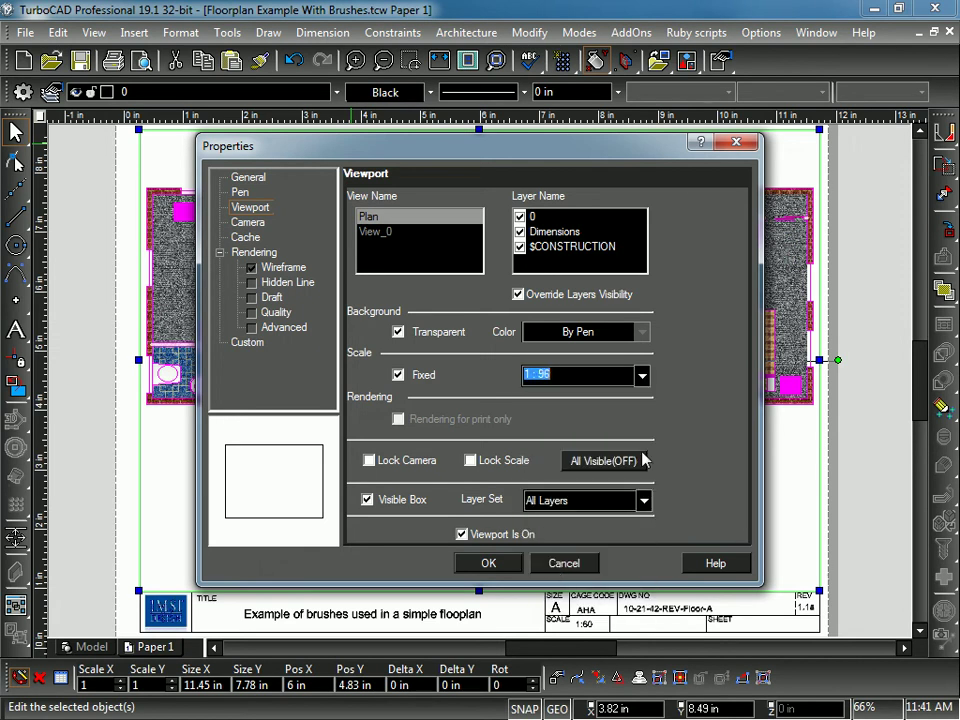
{"action": "left_click", "coordinate": [488, 563]}
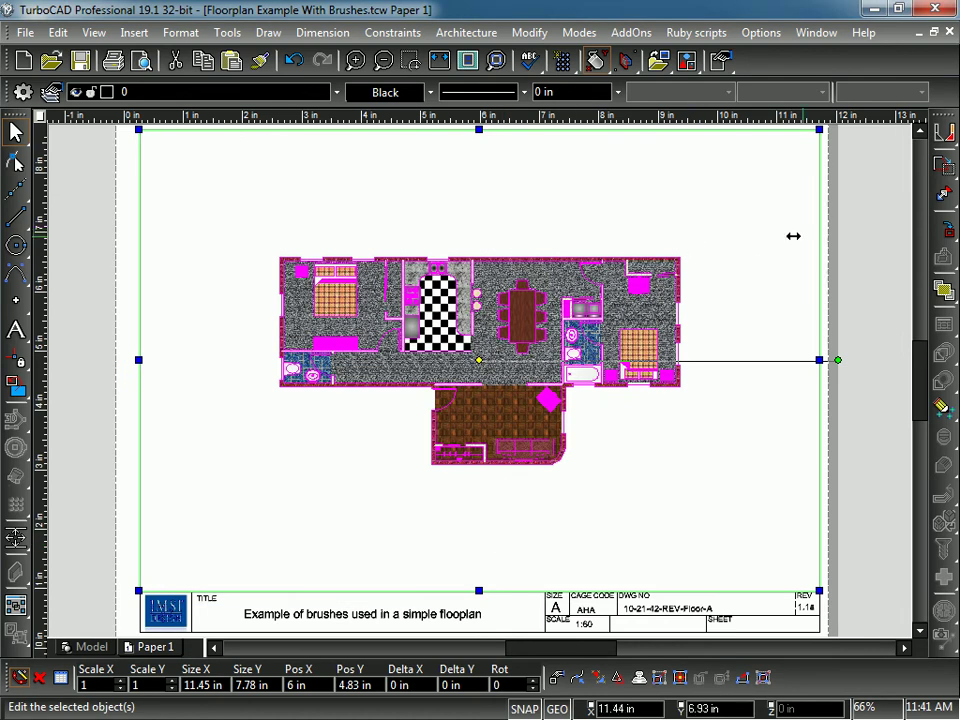
{"action": "left_click", "coordinate": [866, 238]}
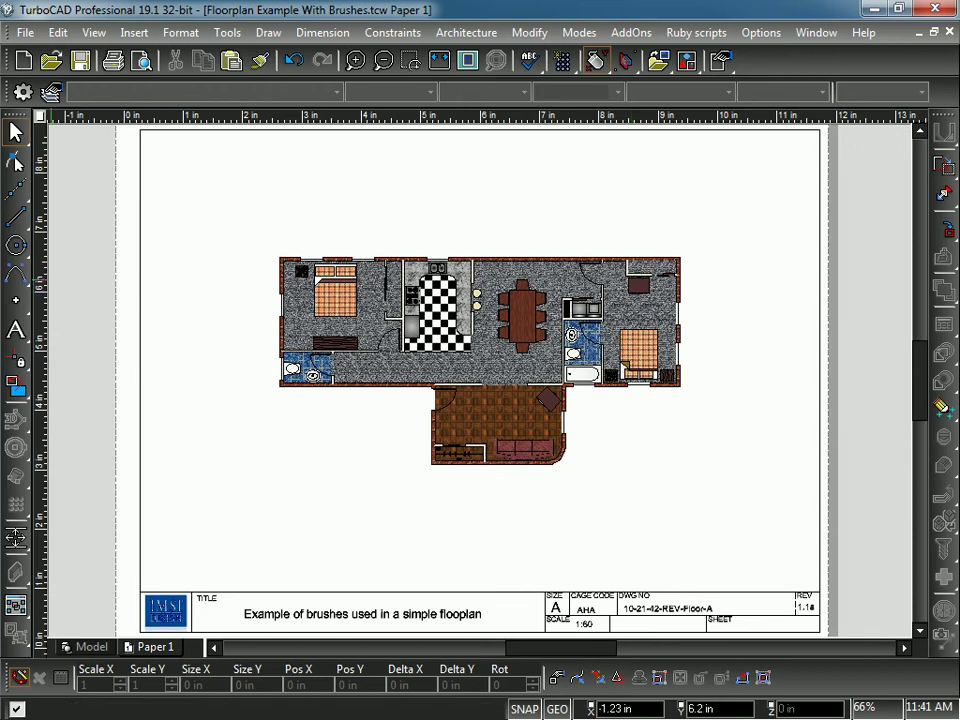
Step: Dimension the plan's full width, corner to corner, as 54'-0" with the line above the plan
{"action": "left_click", "coordinate": [15, 540]}
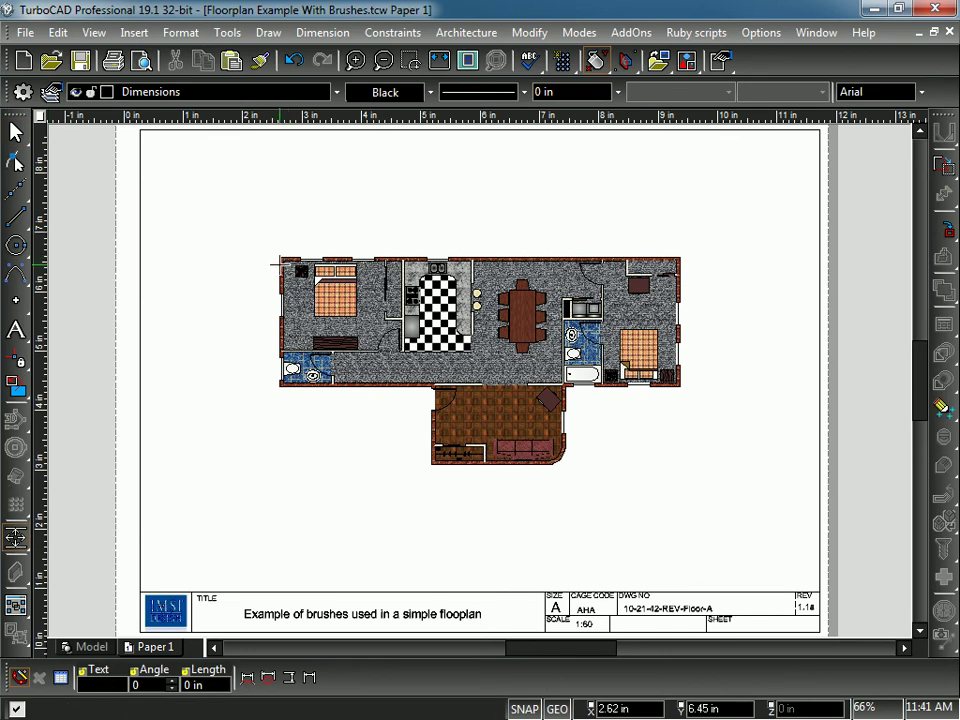
{"action": "left_click", "coordinate": [279, 252]}
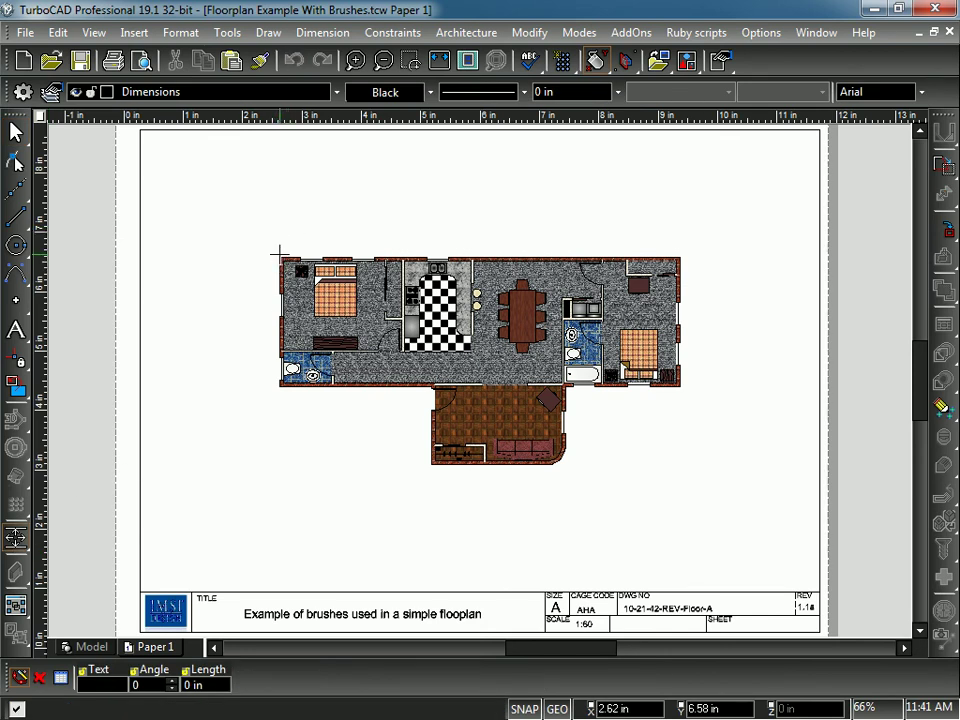
{"action": "left_click", "coordinate": [683, 259]}
{"action": "scroll", "coordinate": [486, 199], "scroll_direction": "up", "scroll_amount": 2}
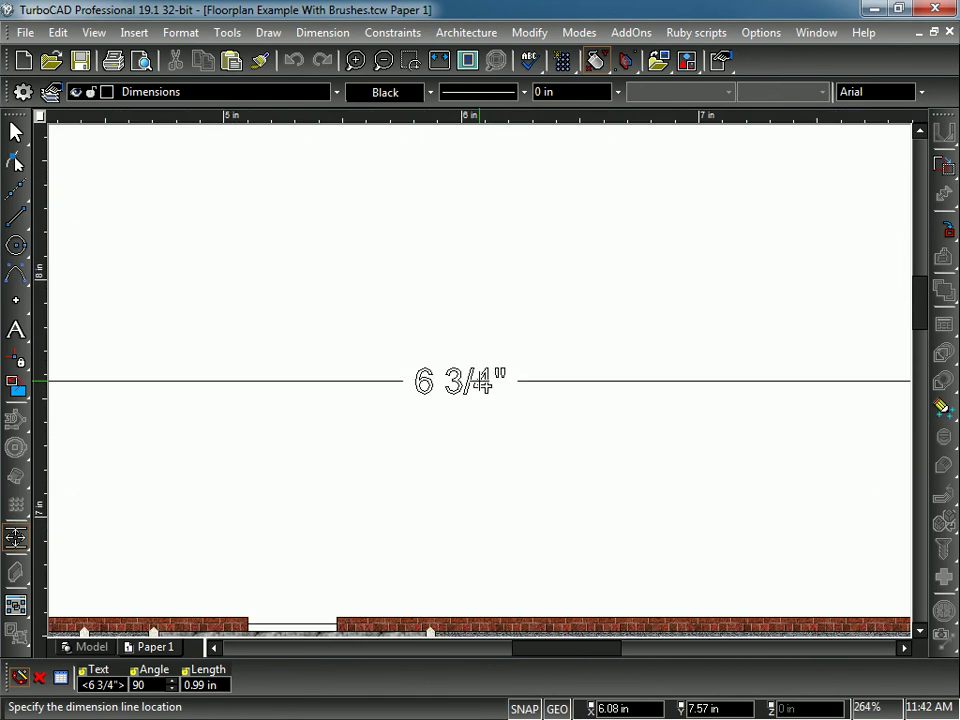
{"action": "scroll", "coordinate": [478, 380], "scroll_direction": "down", "scroll_amount": 1}
{"action": "scroll", "coordinate": [478, 380], "scroll_direction": "up", "scroll_amount": 2}
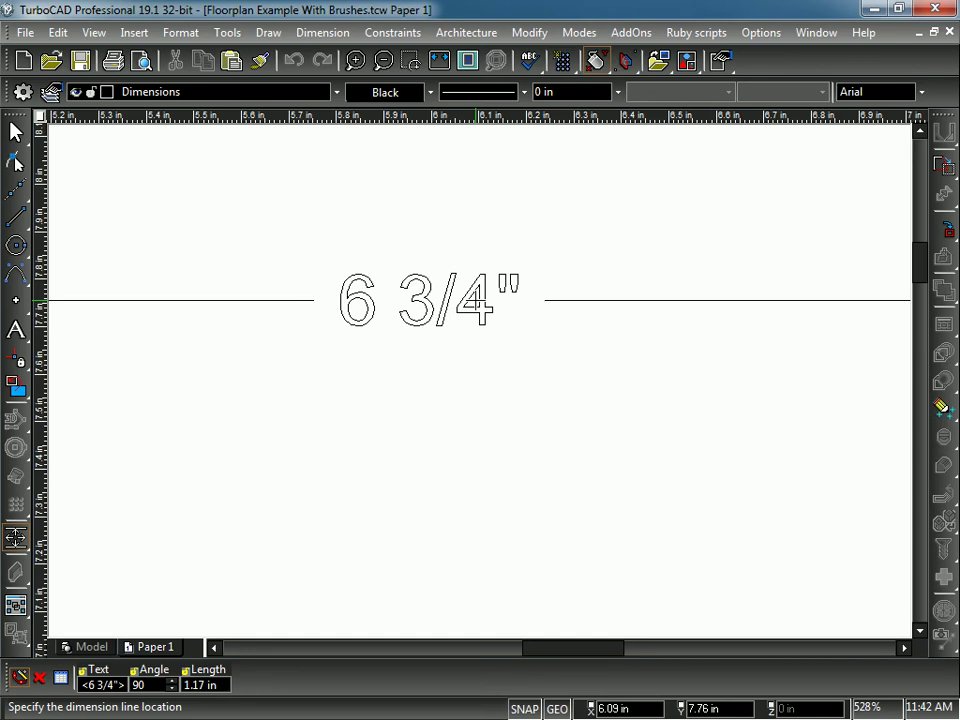
{"action": "left_click", "coordinate": [487, 258]}
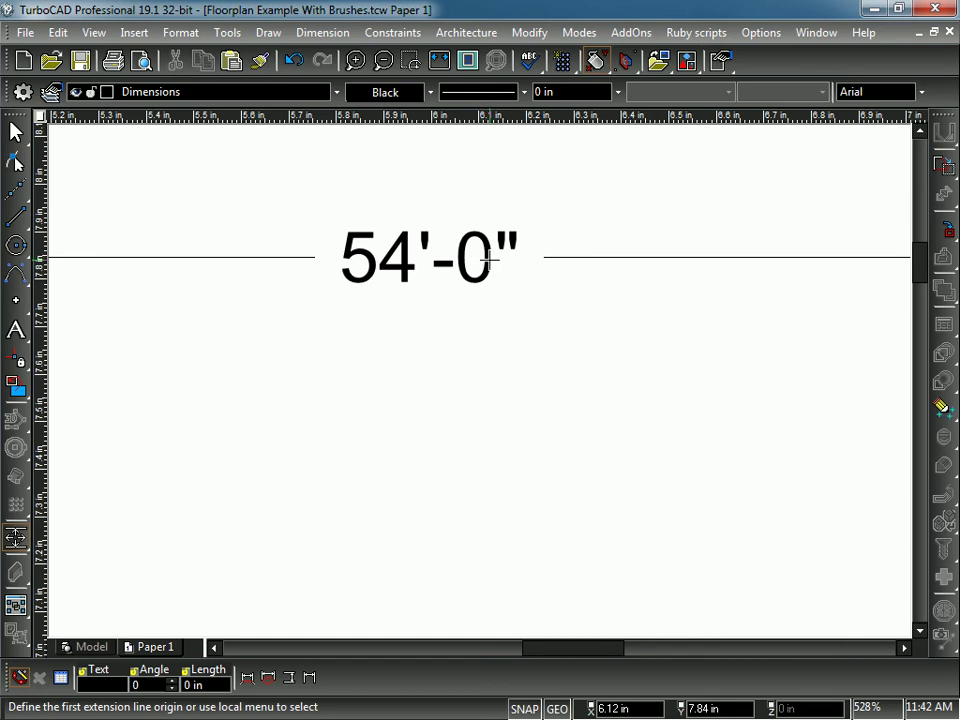
{"action": "scroll", "coordinate": [490, 258], "scroll_direction": "down", "scroll_amount": 5}
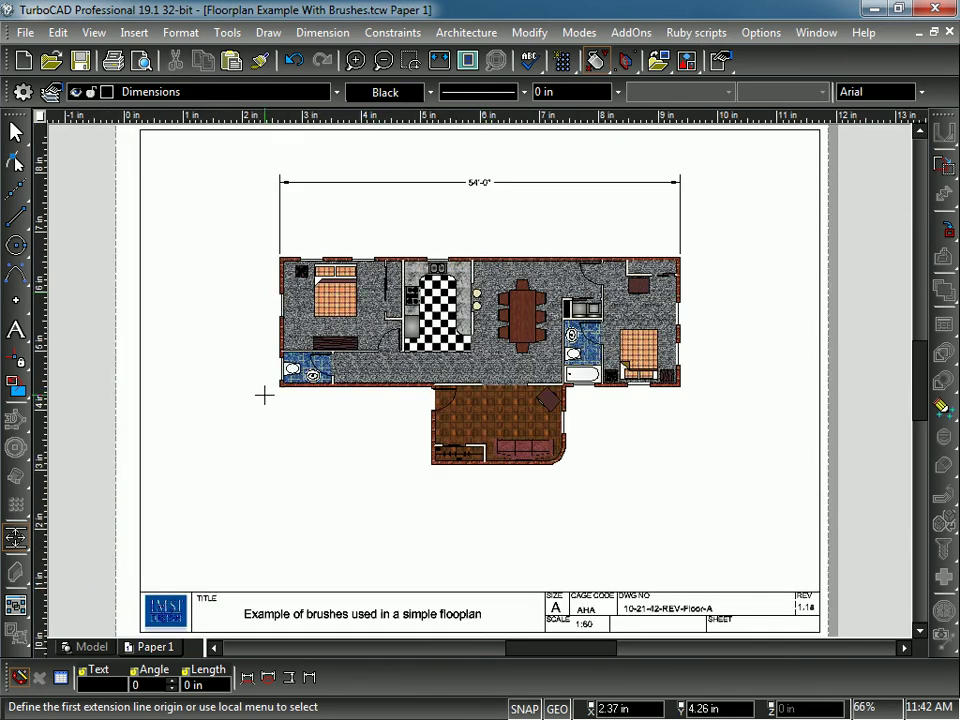
Step: Dimension the plan's left side as 17'-6", up to the top-left corner, with the line left of the plan
{"action": "scroll", "coordinate": [264, 394], "scroll_direction": "up", "scroll_amount": 2}
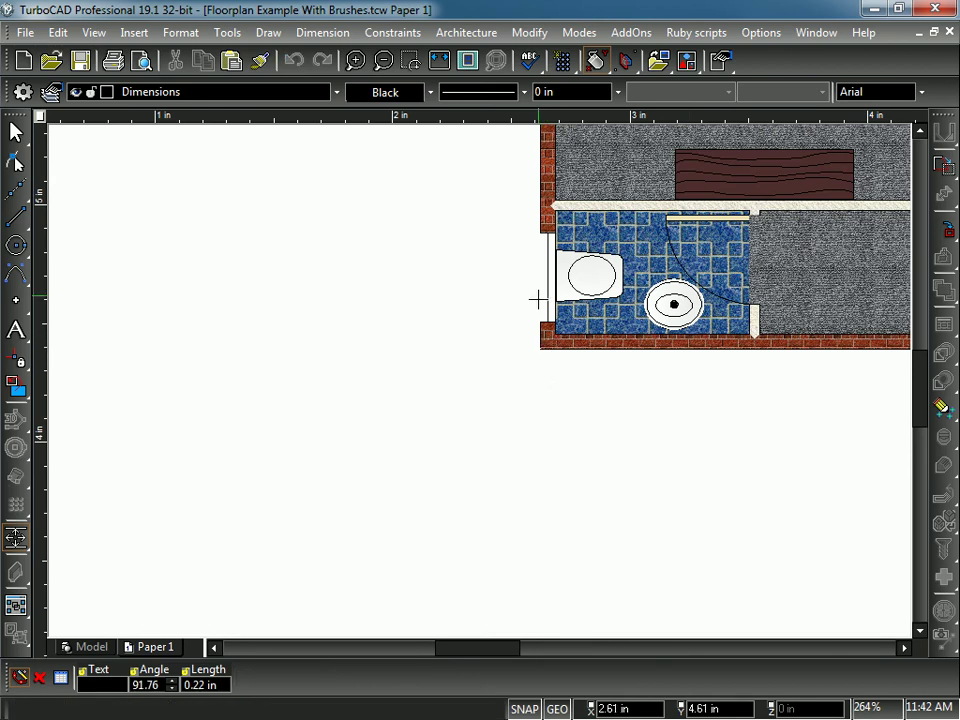
{"action": "scroll", "coordinate": [482, 374], "scroll_direction": "down", "scroll_amount": 3}
{"action": "scroll", "coordinate": [482, 374], "scroll_direction": "up", "scroll_amount": 2}
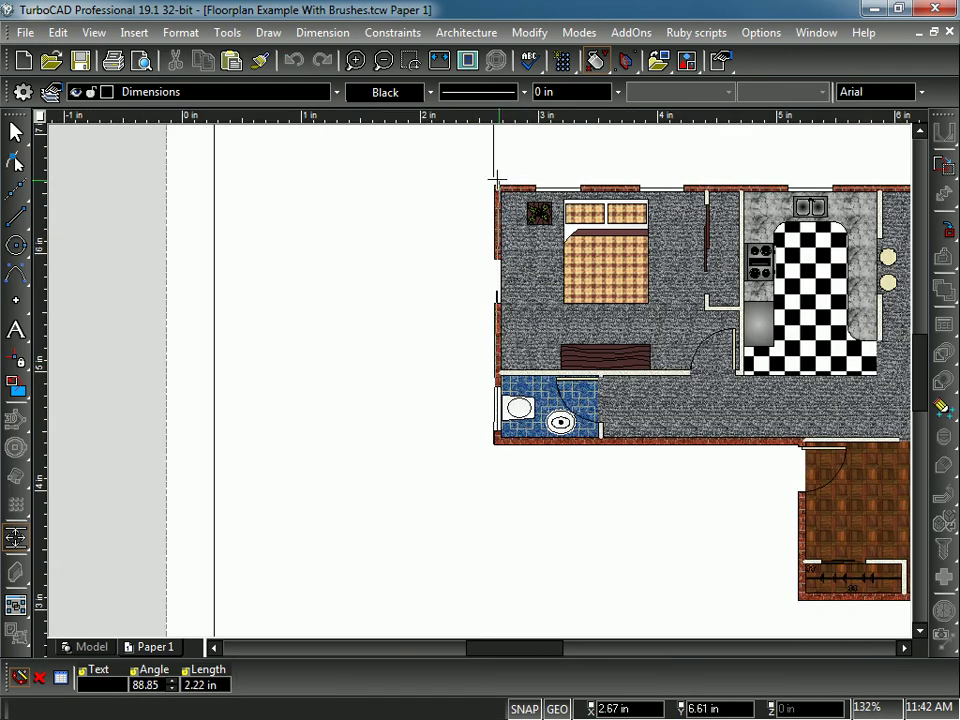
{"action": "left_click", "coordinate": [493, 181]}
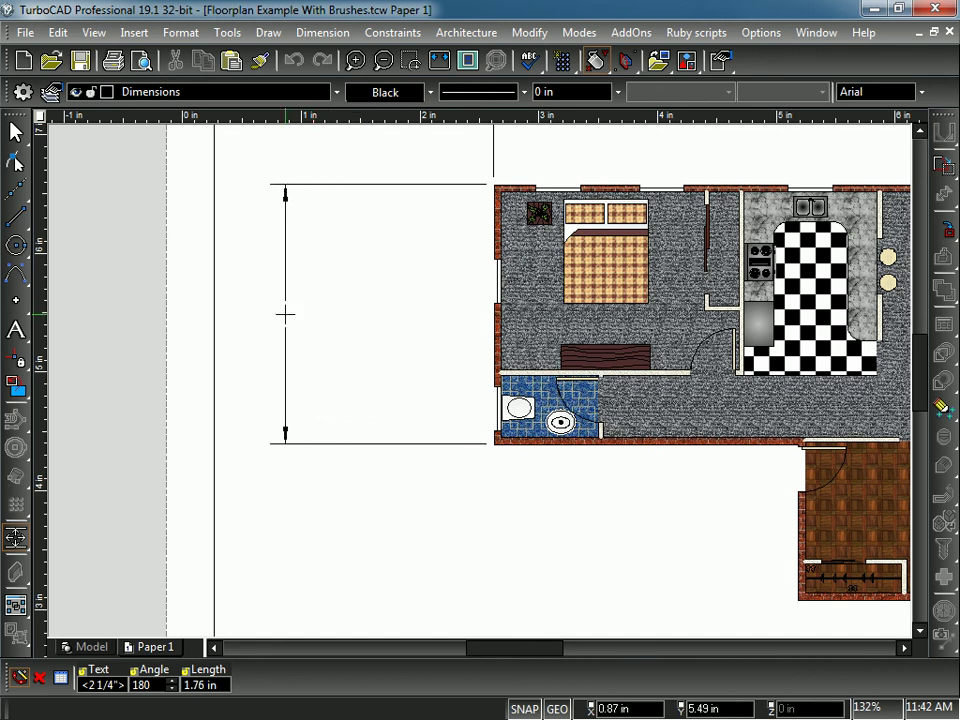
{"action": "left_click", "coordinate": [284, 312]}
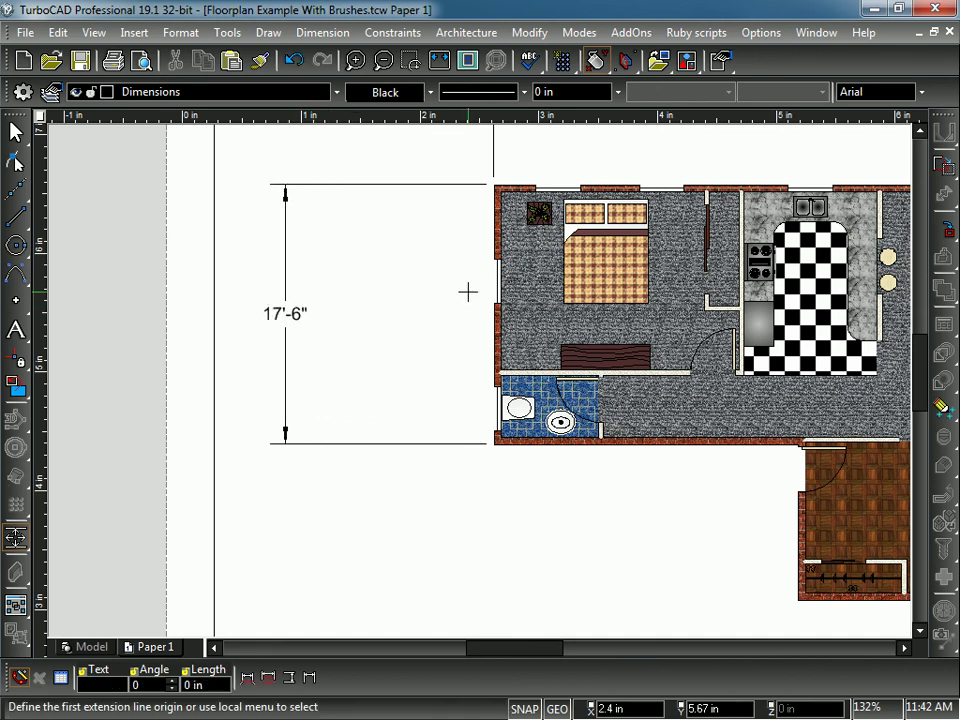